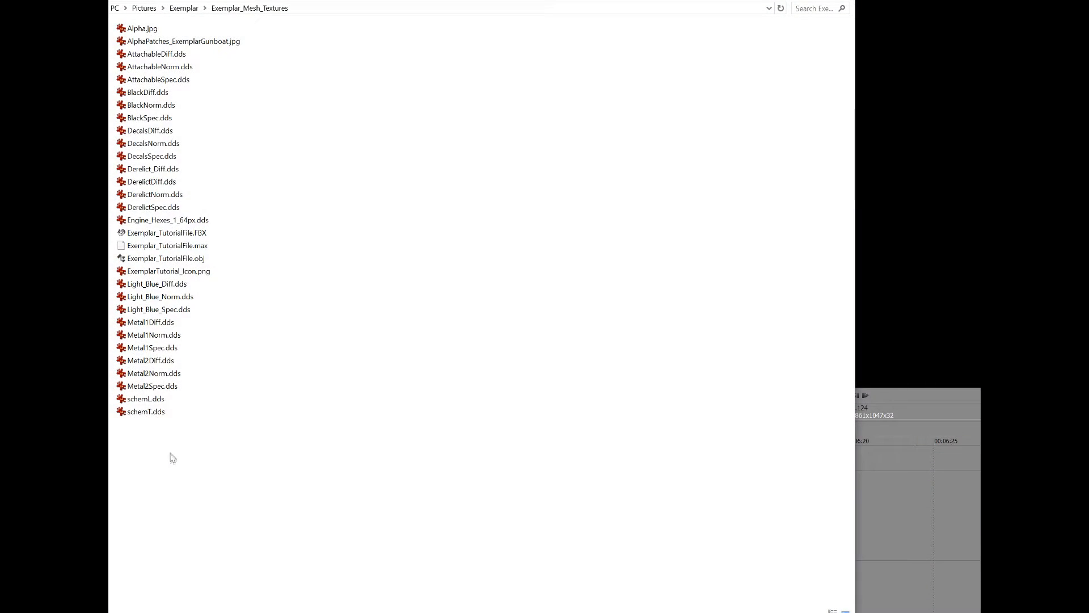
Copy all the files in the Exemplar_Mesh_Textures folder.
{"action": "key", "text": "ctrl+a"}
{"action": "right_click", "coordinate": [141, 417]}
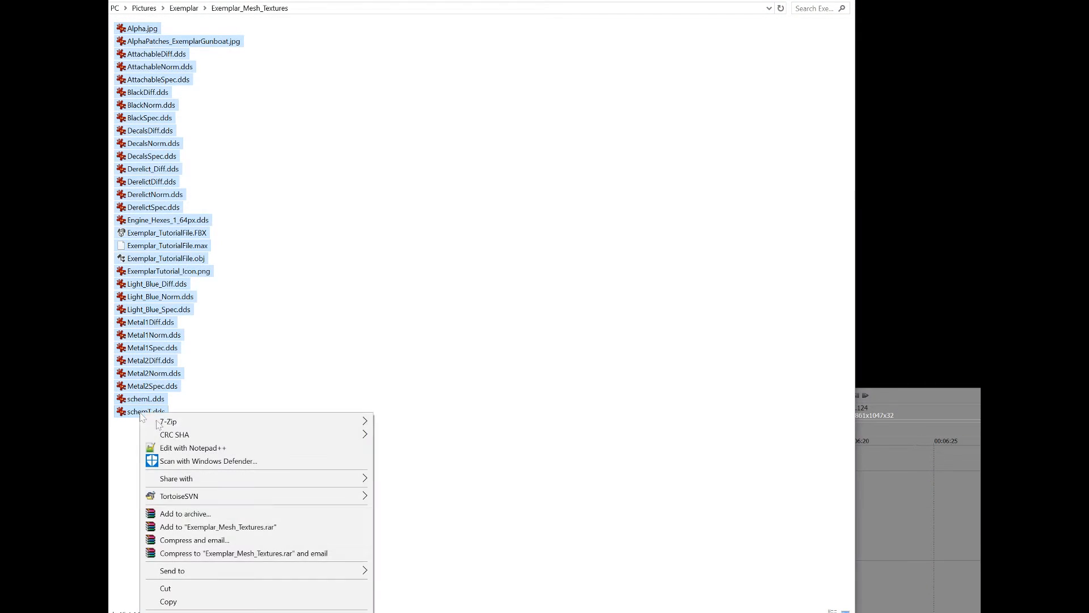
{"action": "left_click", "coordinate": [177, 601]}
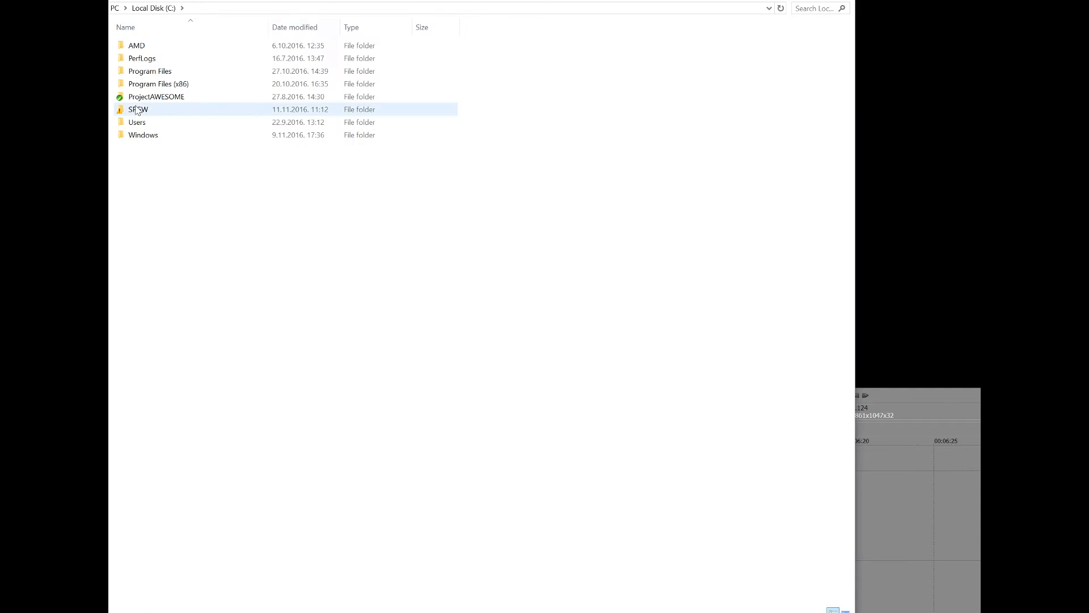
Open the ship models folder at C:\SPGW\GameRoot\Data\Models\Ships.
{"action": "double_click", "coordinate": [139, 111]}
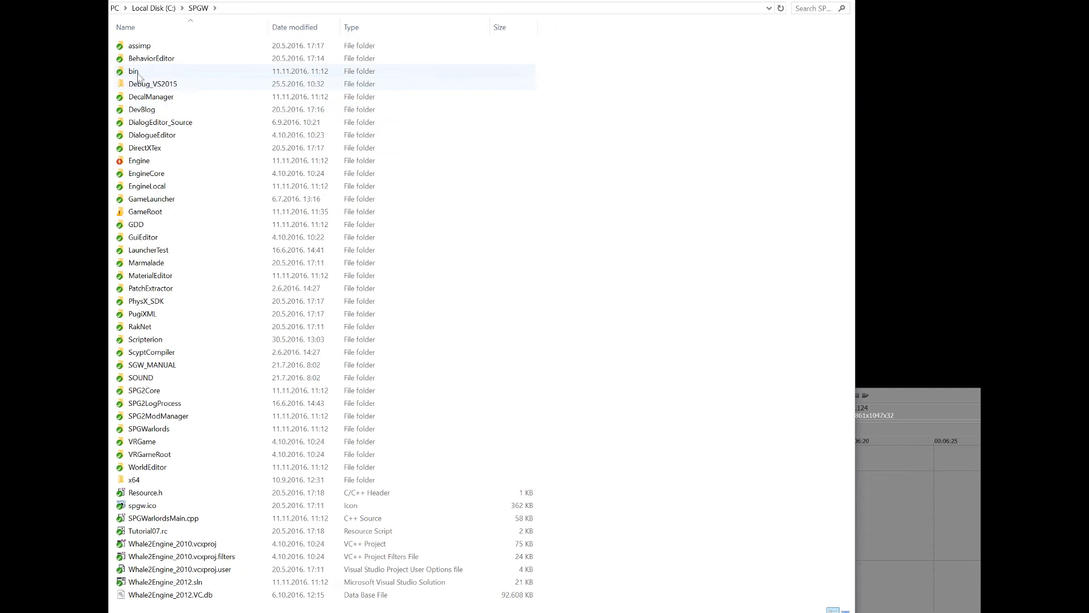
{"action": "double_click", "coordinate": [149, 212]}
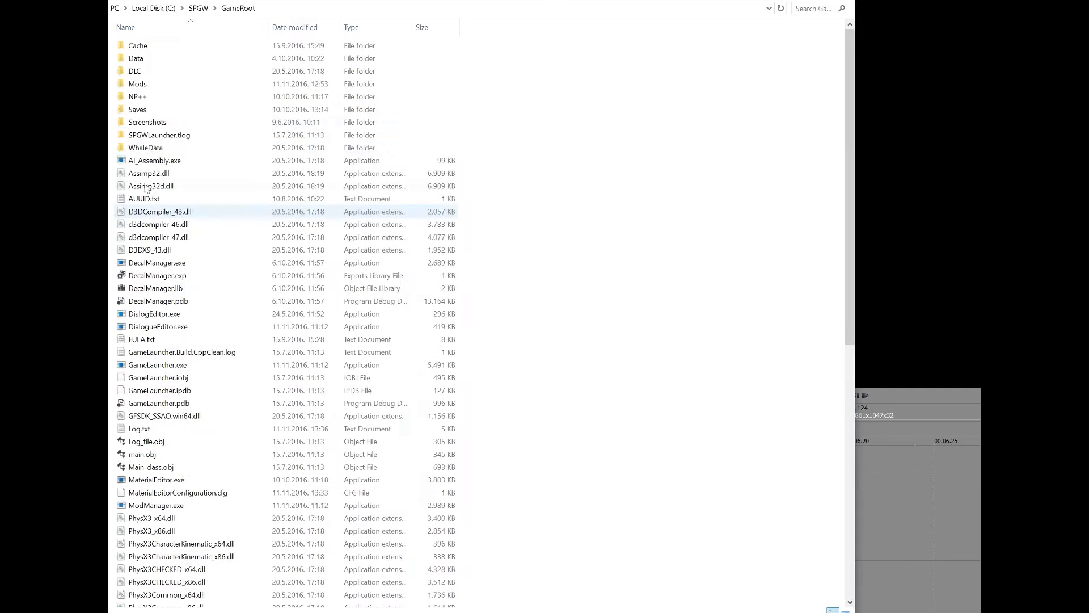
{"action": "double_click", "coordinate": [137, 59]}
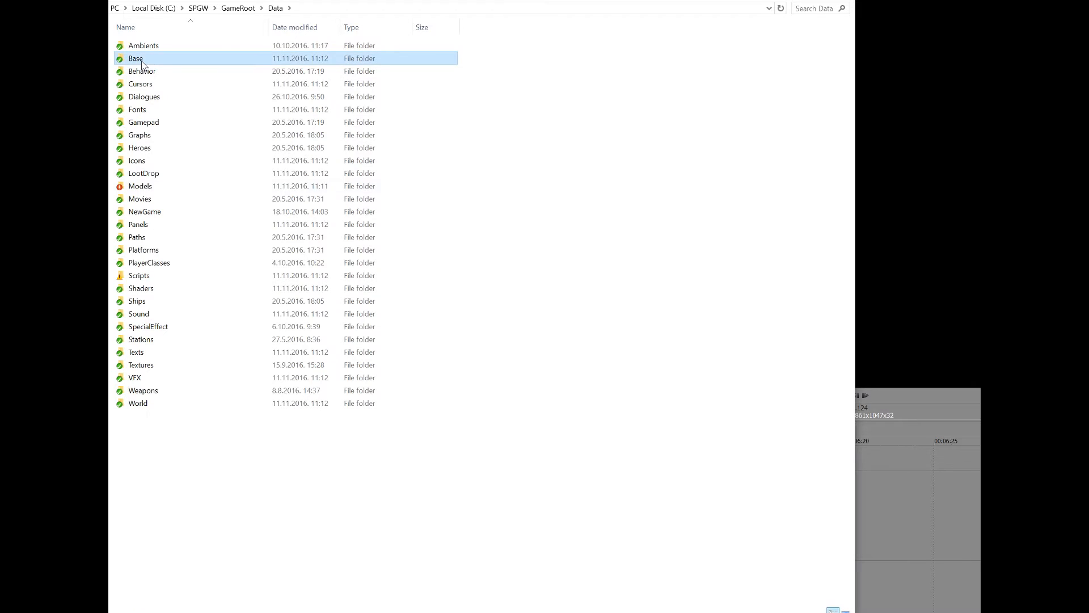
{"action": "double_click", "coordinate": [140, 187]}
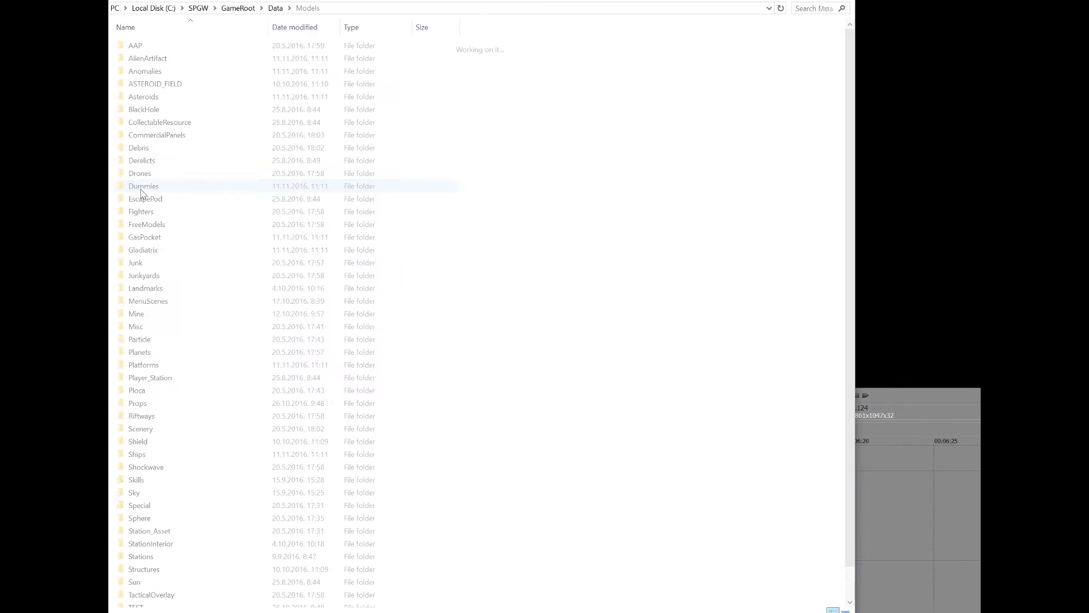
{"action": "double_click", "coordinate": [139, 453]}
Create a folder named ExemplarTutorial inside Ships and paste the copied mesh and texture files into it.
{"action": "right_click", "coordinate": [557, 427]}
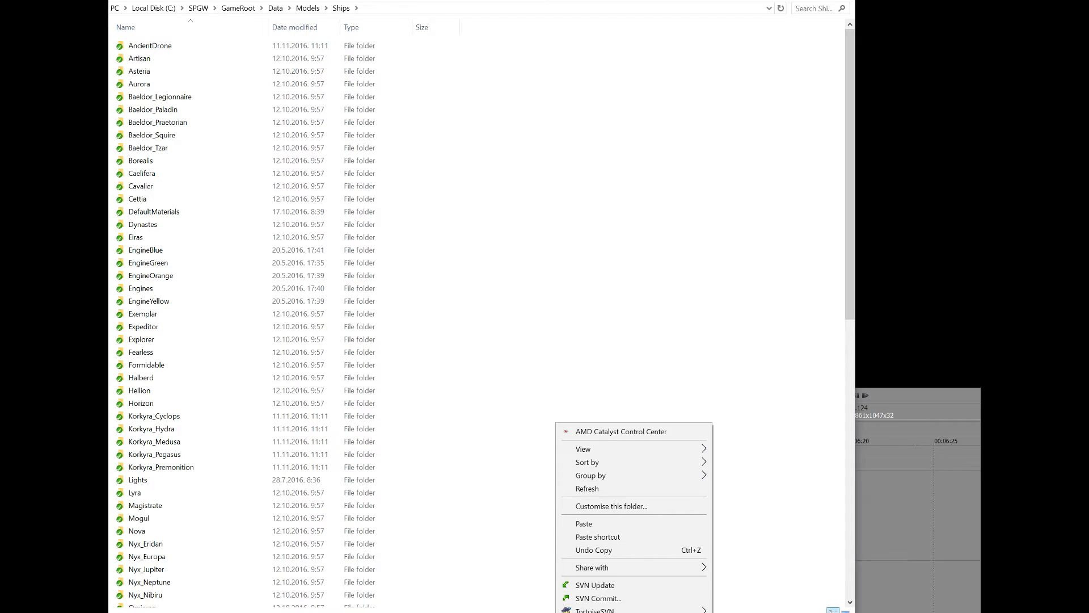
{"action": "left_click", "coordinate": [648, 581]}
{"action": "type", "text": "ExemplarTutorial"}
{"action": "key", "text": "Return"}
{"action": "key", "text": "Return"}
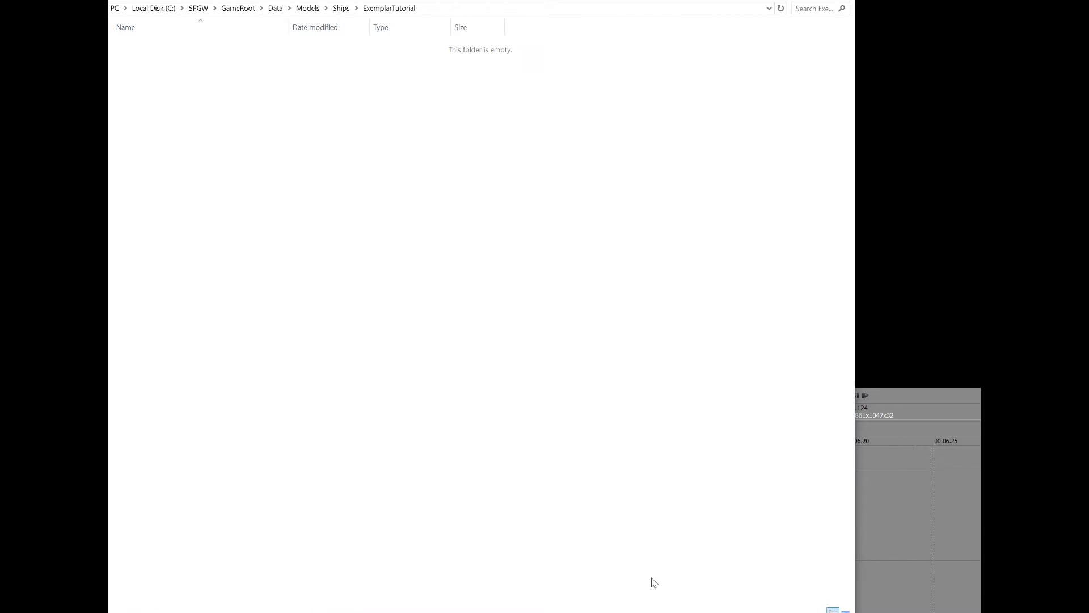
{"action": "right_click", "coordinate": [208, 141]}
{"action": "left_click", "coordinate": [238, 241]}
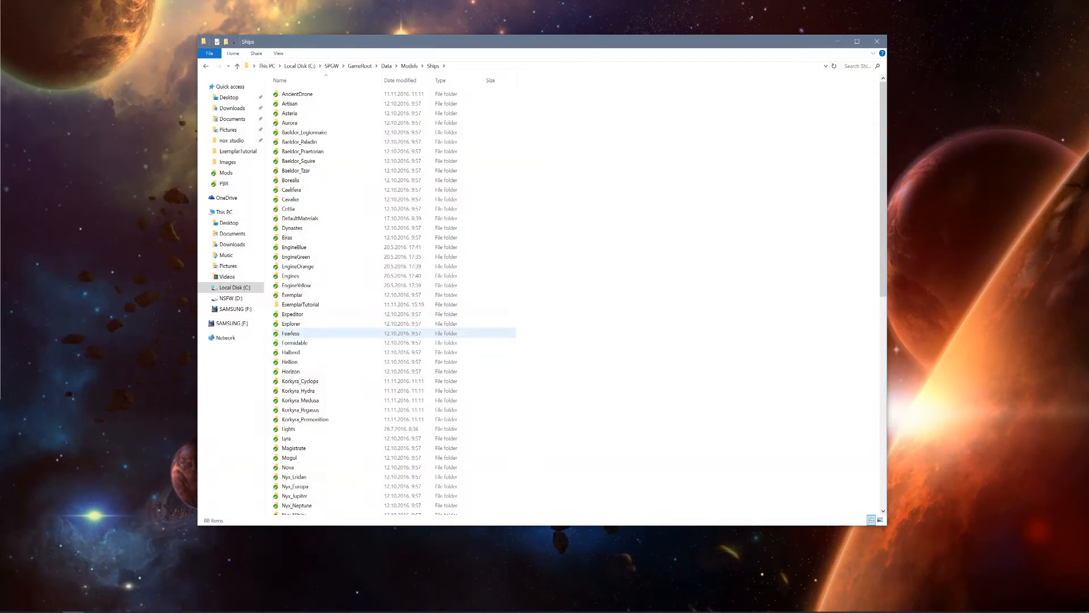
Open the ExemplarTutorial.asb file from the Ships\ExemplarTutorial folder in Notepad++.
{"action": "left_click", "coordinate": [300, 304]}
{"action": "double_click", "coordinate": [300, 304]}
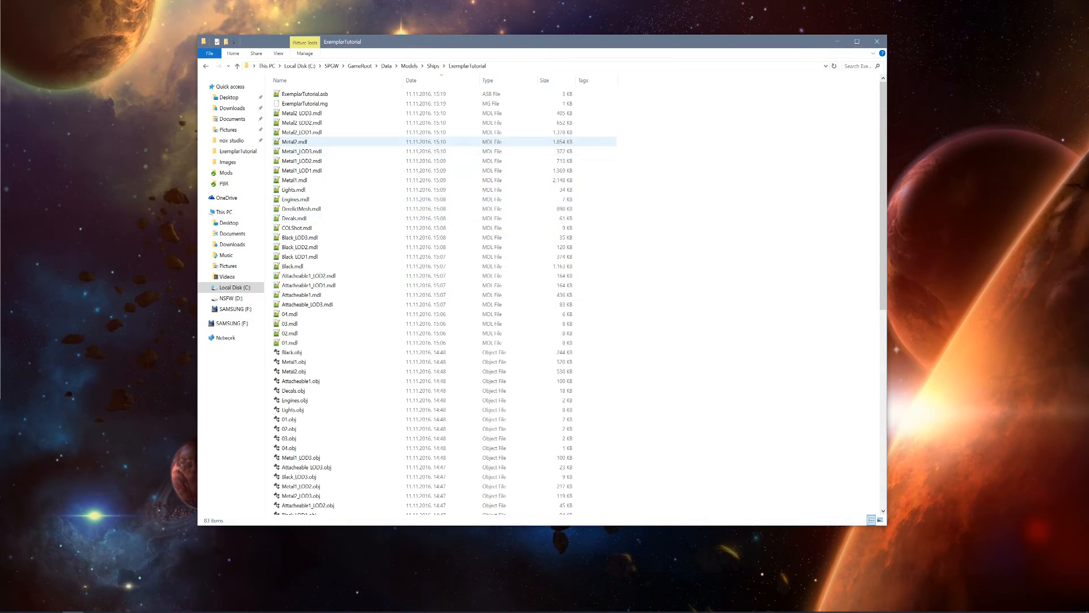
{"action": "double_click", "coordinate": [305, 94]}
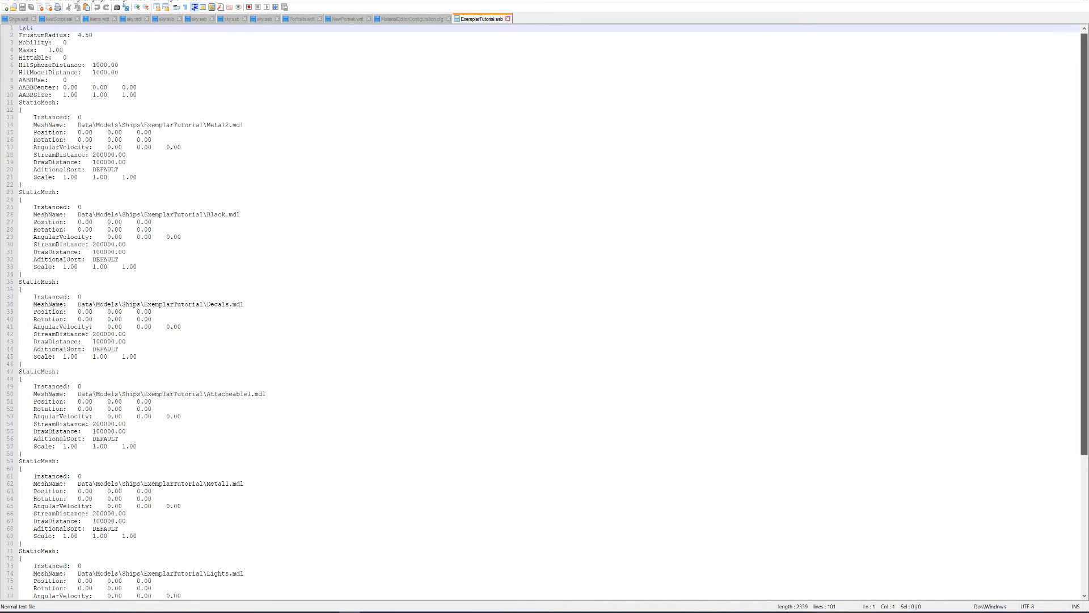
Paste the CollisionMesh block for ColShot.mdl and the ConvexCollisionMeshes block for 1.mdl to 4.mdl between the Engines.mdl StaticMesh block and Waypoints.
{"action": "scroll", "coordinate": [553, 311], "scroll_direction": "down", "scroll_amount": 8}
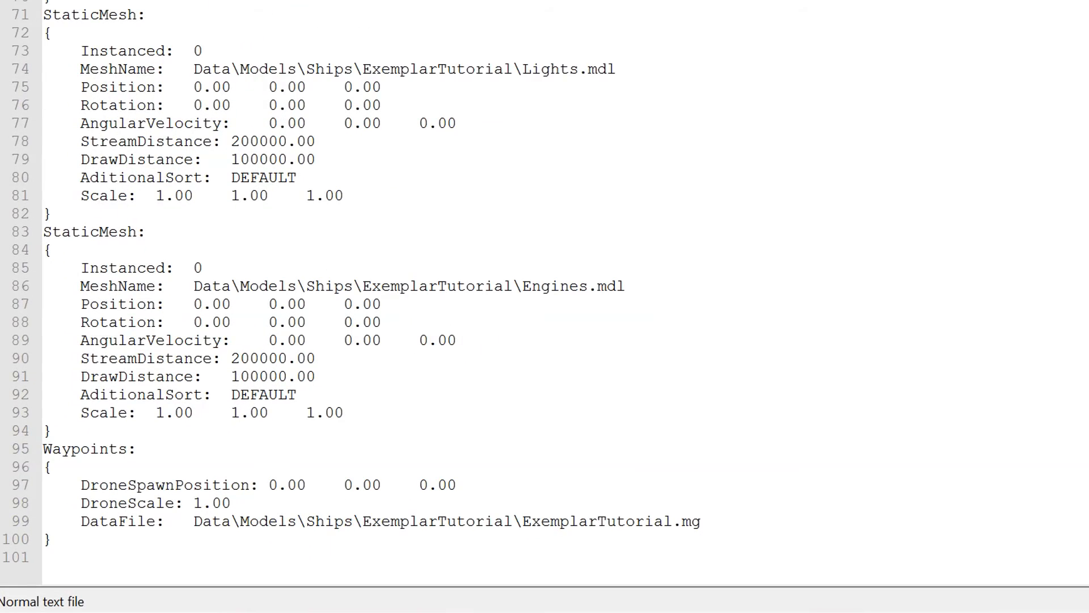
{"action": "left_click", "coordinate": [53, 431]}
{"action": "key", "text": "Return"}
{"action": "key", "text": "ctrl+v"}
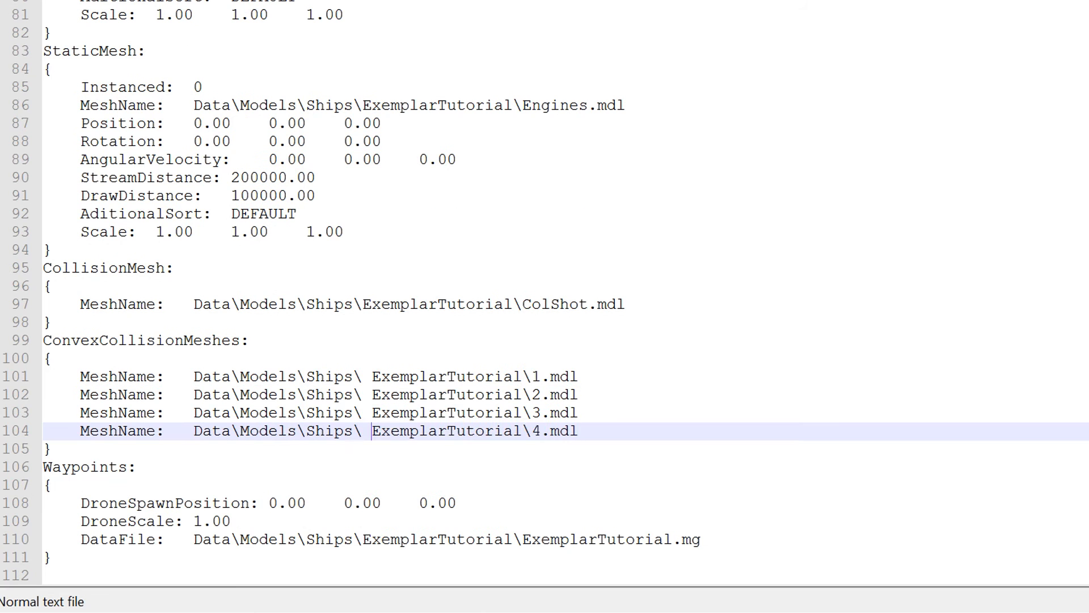
Remove the stray space before ExemplarTutorial in the four MeshName paths of the ConvexCollisionMeshes block.
{"action": "key", "text": "BackSpace"}
{"action": "left_click", "coordinate": [372, 413]}
{"action": "key", "text": "BackSpace"}
{"action": "left_click", "coordinate": [372, 395]}
{"action": "key", "text": "BackSpace"}
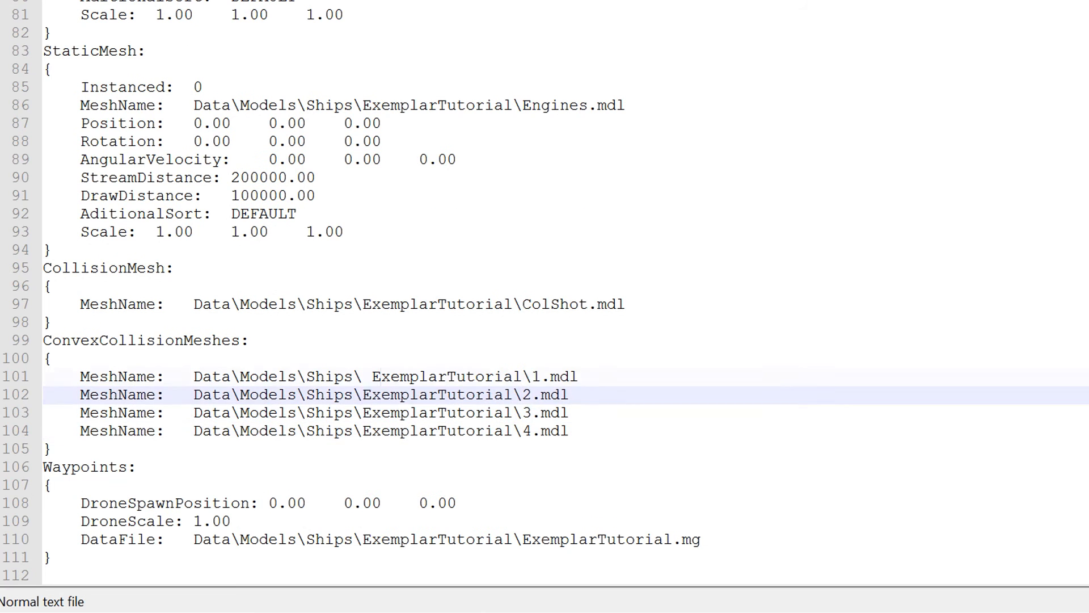
{"action": "left_click", "coordinate": [380, 377]}
{"action": "key", "text": "BackSpace"}
{"action": "type", "text": "E"}
{"action": "key", "text": "Left"}
{"action": "key", "text": "BackSpace"}
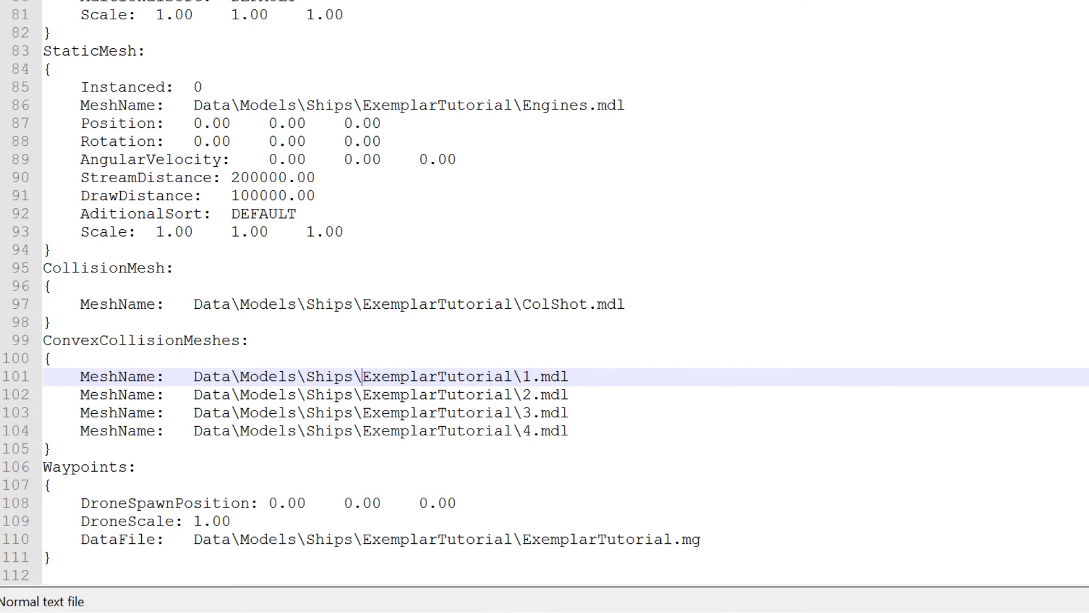
{"action": "scroll", "coordinate": [544, 306], "scroll_direction": "down", "scroll_amount": 1}
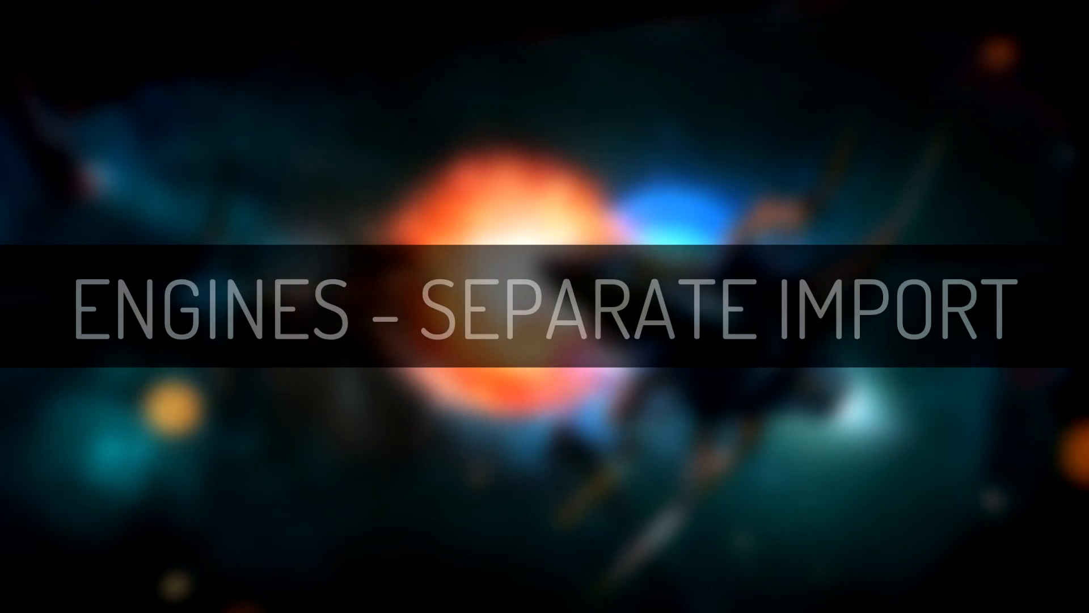